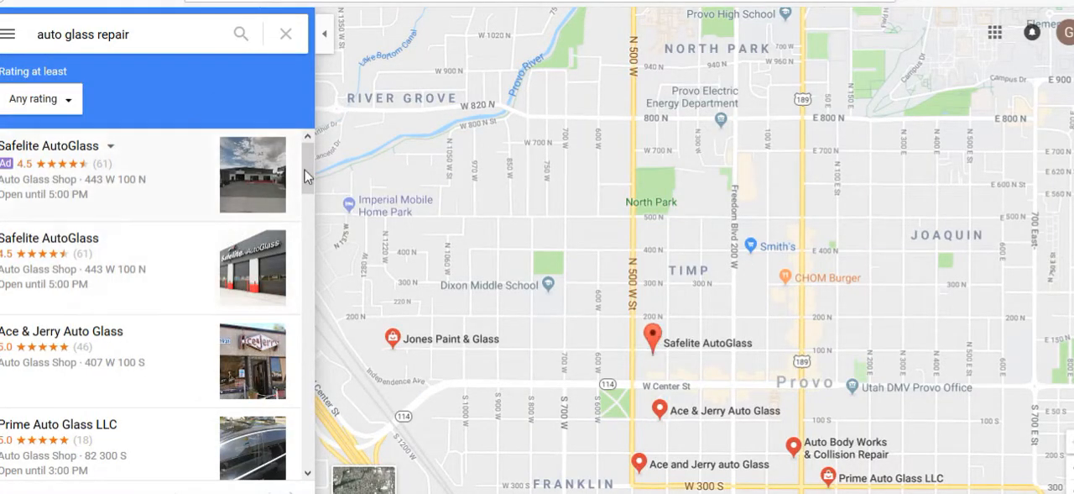
- Find TechnaGlass among the auto glass repair results and open its business listing
drag(307, 172, 305, 265)
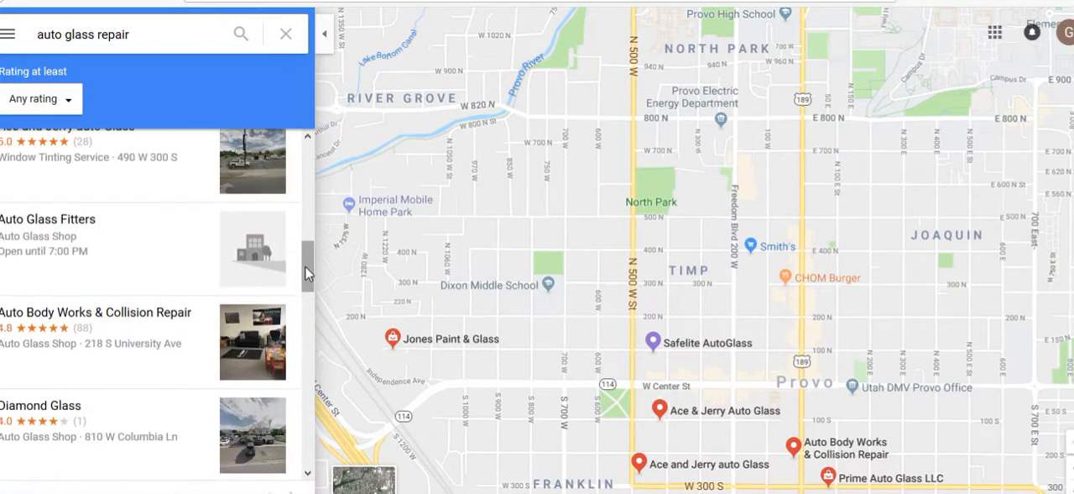
scroll(296, 353, down, 6)
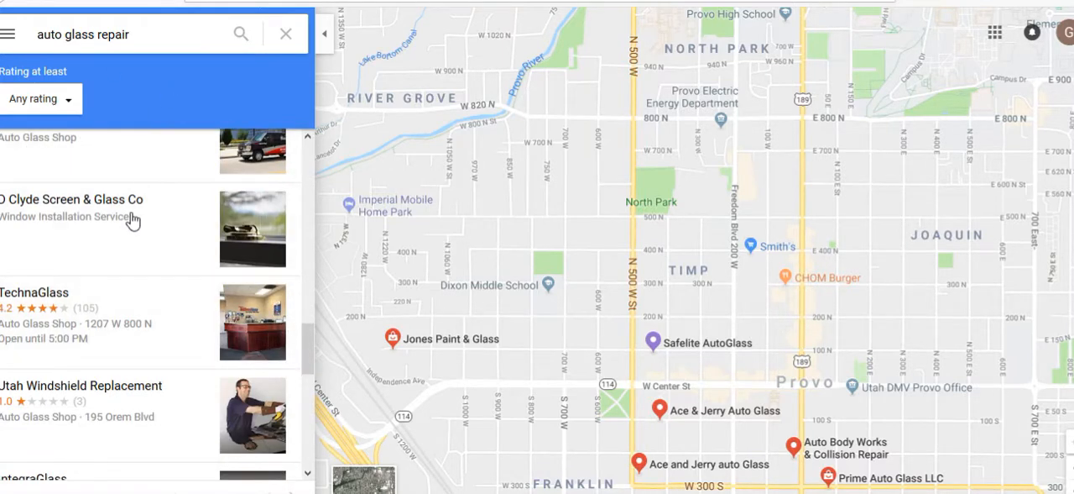
click(101, 324)
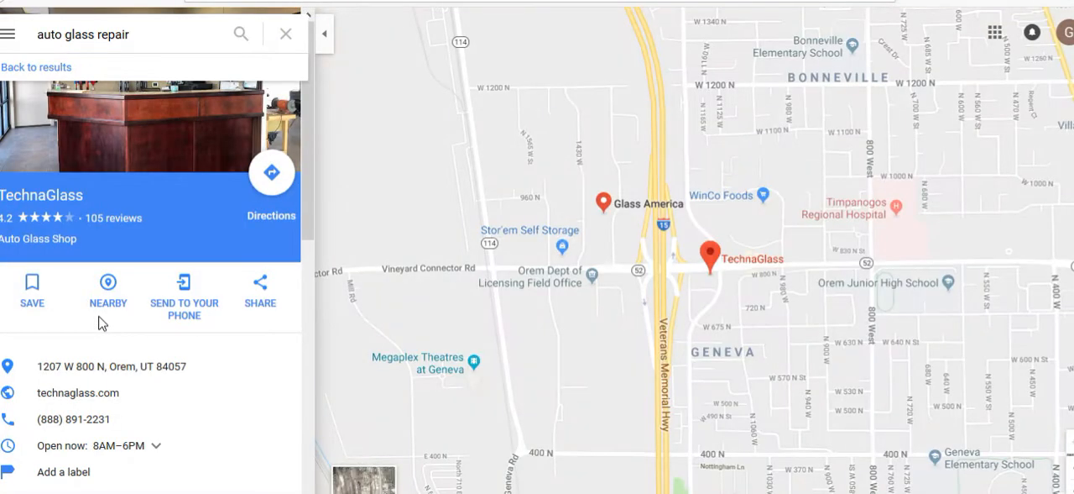
- Get directions to TechnaGlass in Orem with 84606 as the starting point
click(269, 174)
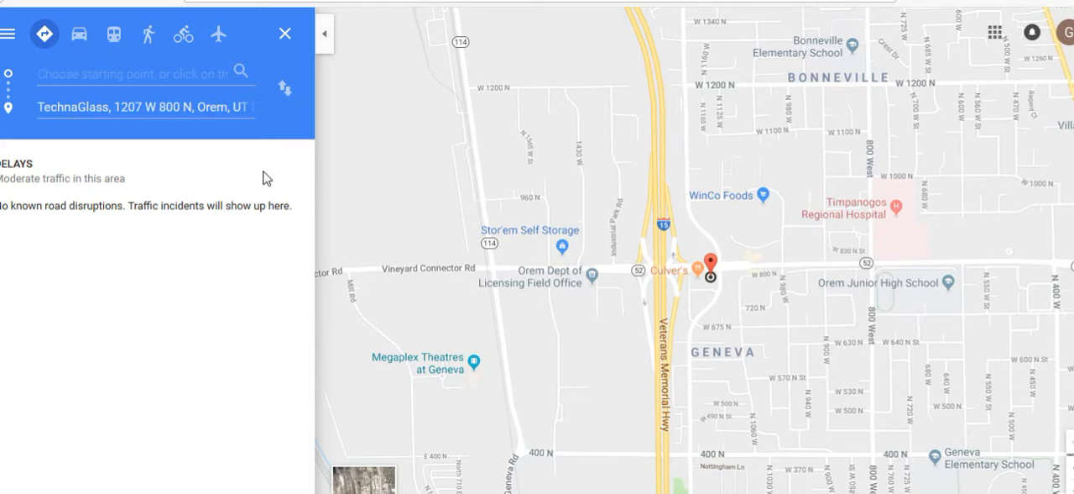
text(84606)
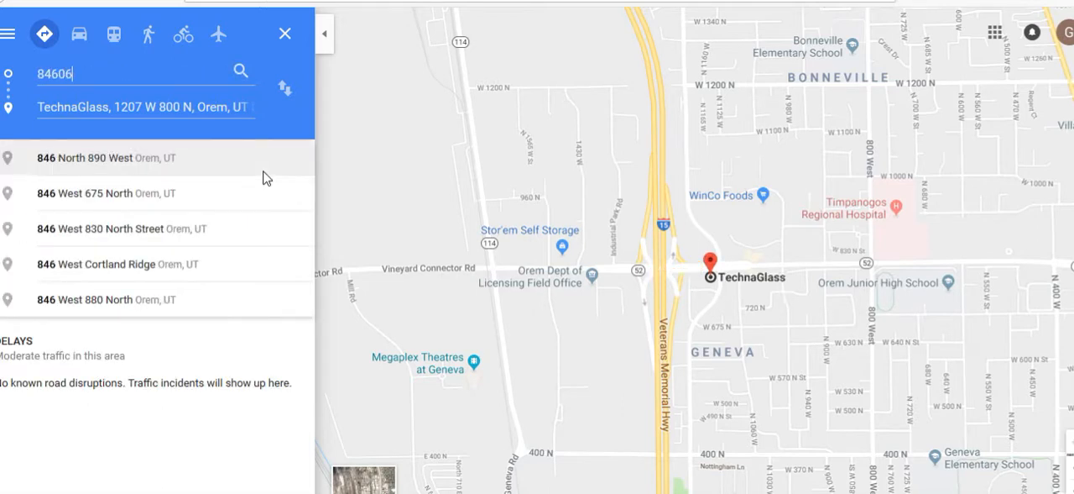
click(262, 175)
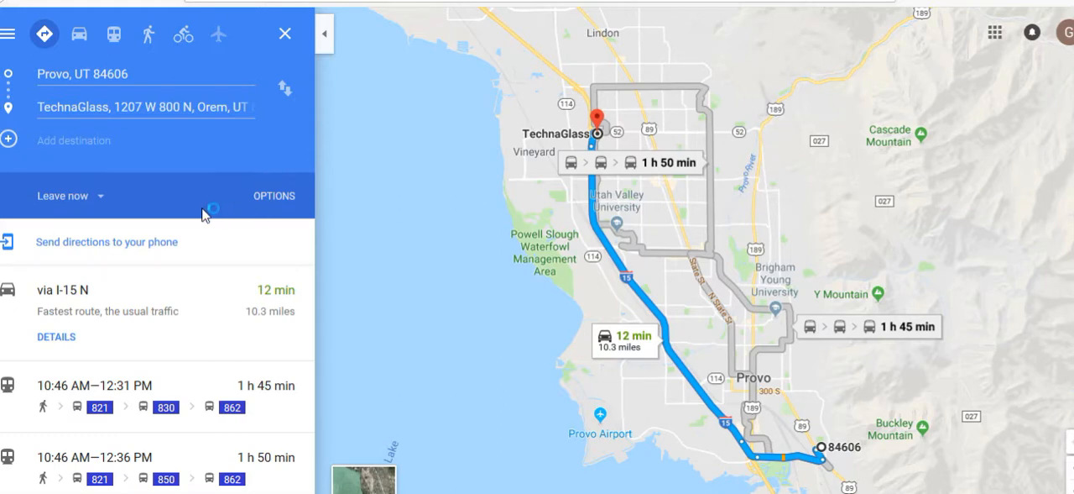
- View the route options, then examine the route's share link and embeddable map code
click(275, 198)
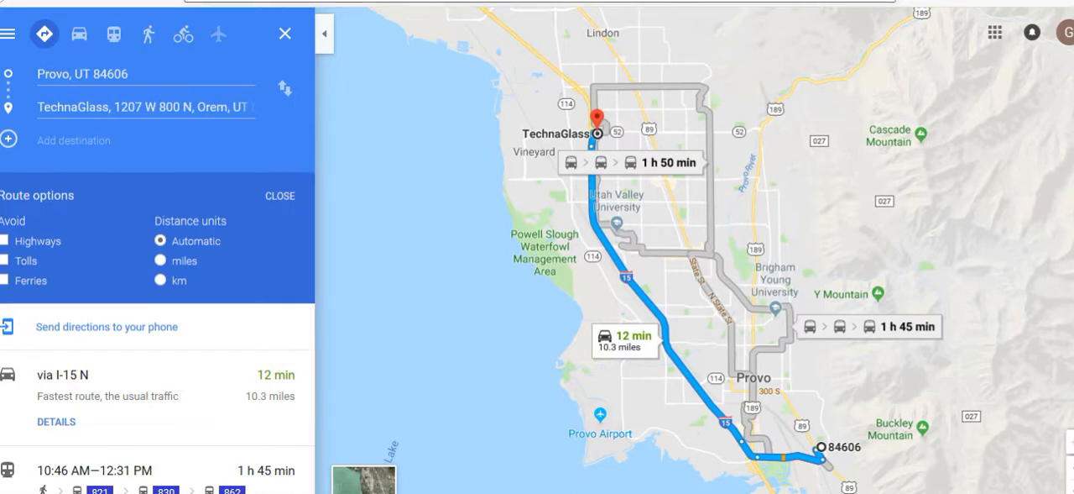
click(6, 38)
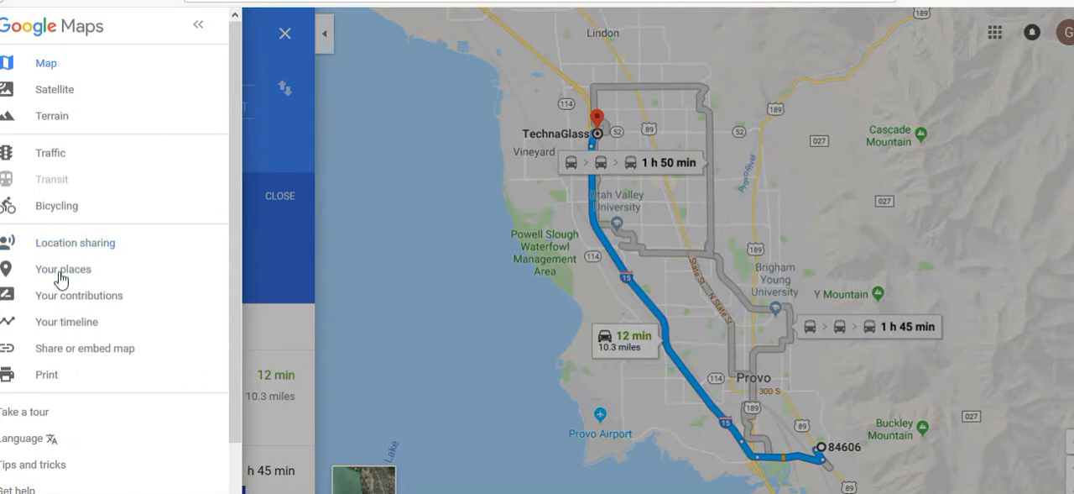
click(66, 348)
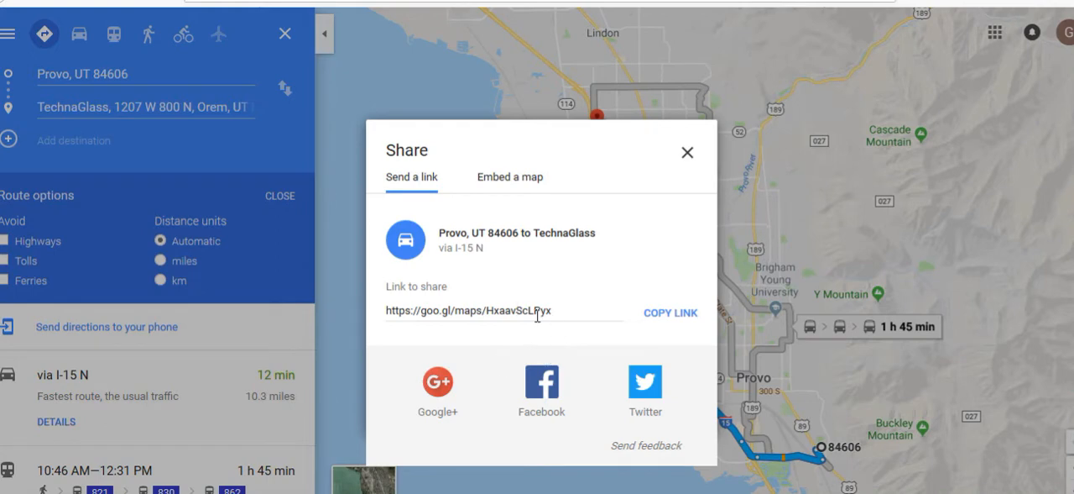
drag(561, 311, 385, 312)
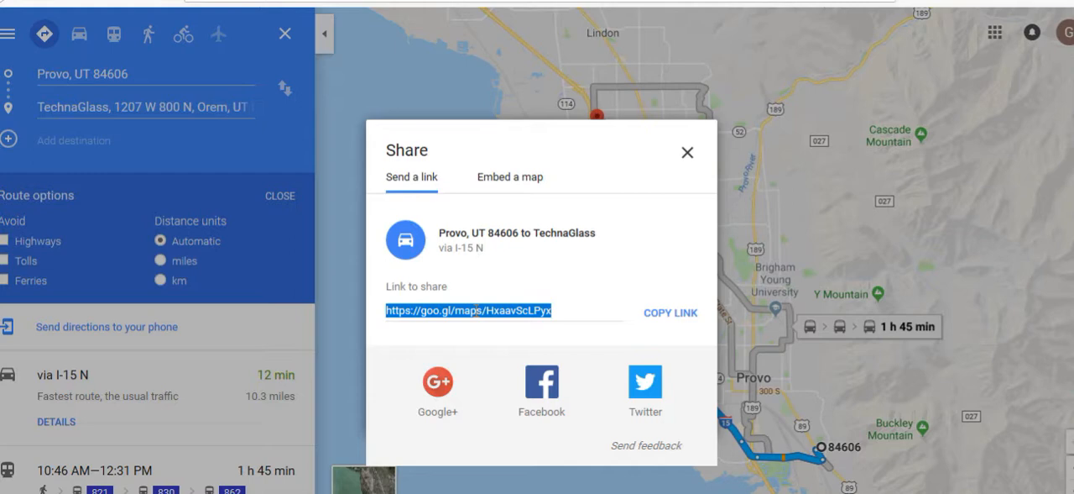
click(496, 178)
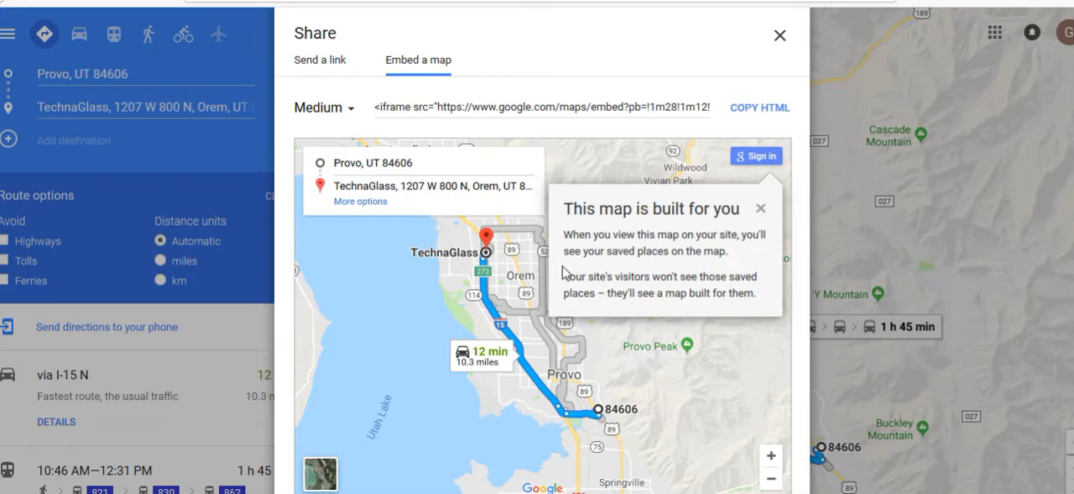
click(322, 69)
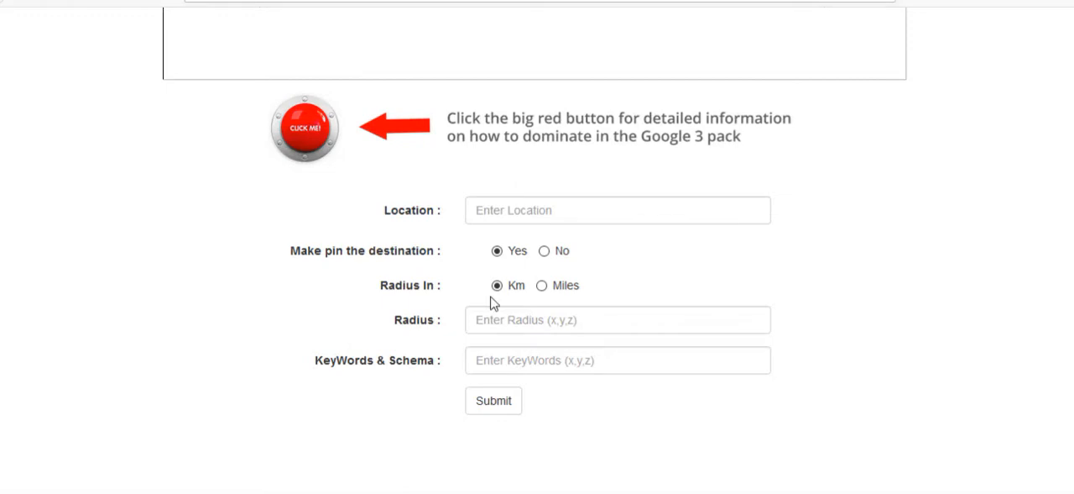
- Fill in the generator form with the location "technaglass provo" and a radius of 10 miles
click(547, 218)
text(ch)
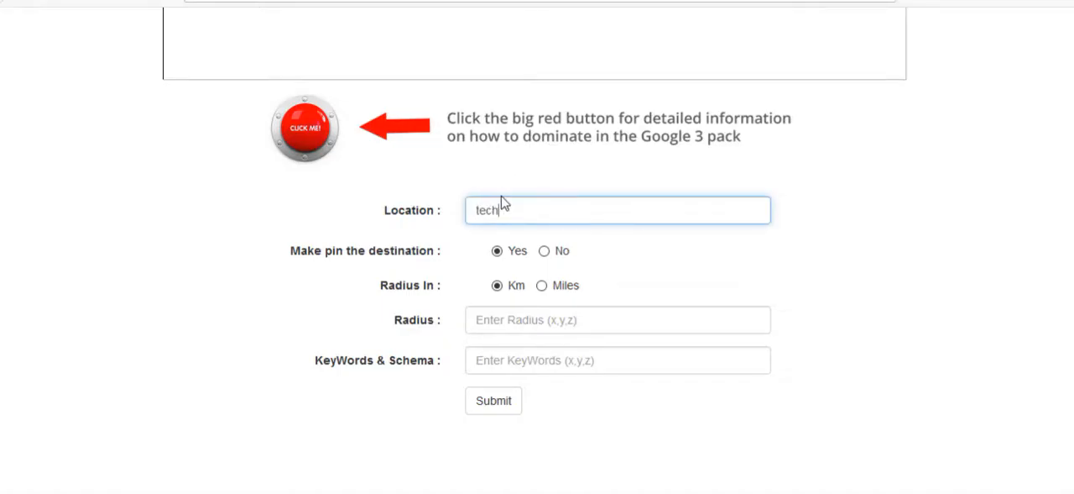
text(naglass provo)
click(542, 285)
click(537, 317)
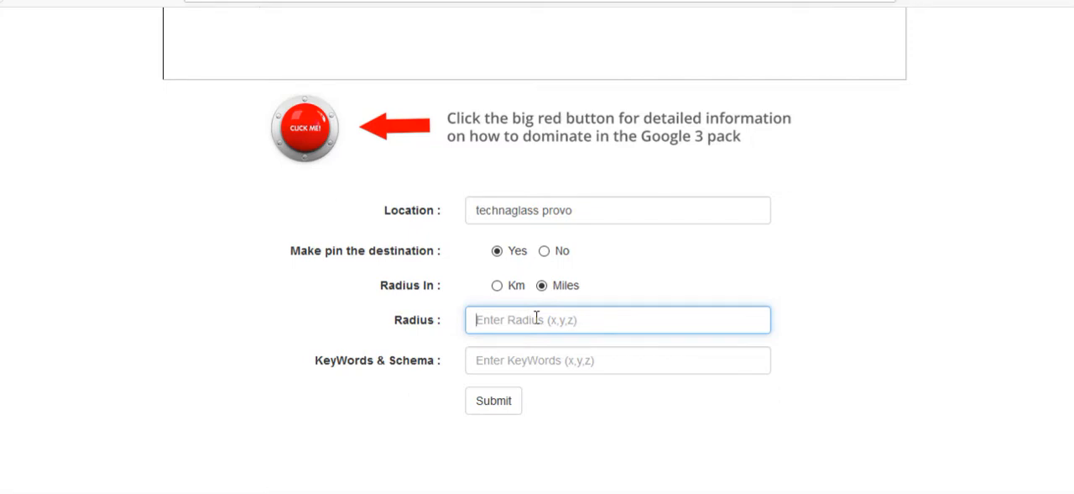
text(10)
- Enter the keyword "auto glass repair" and submit the form to generate the map links
click(527, 360)
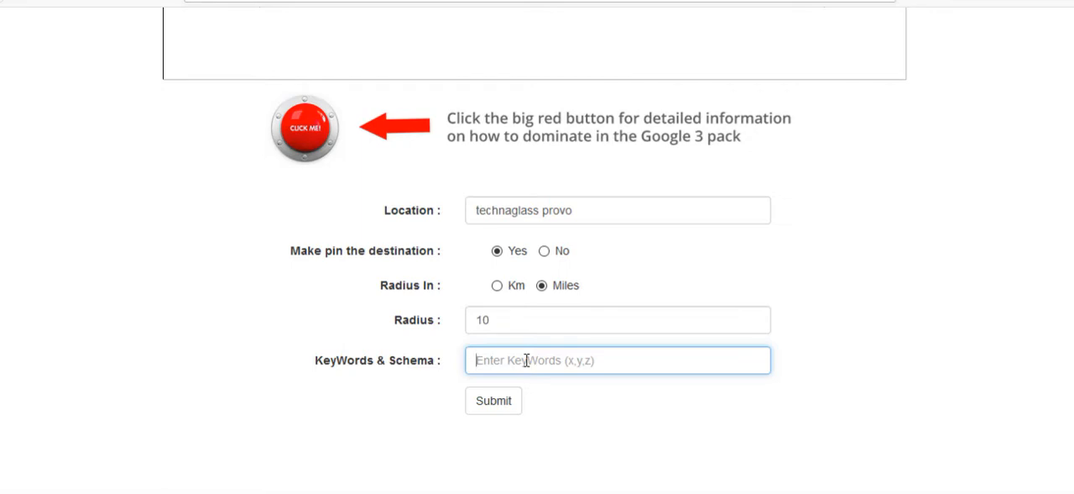
text(auto glass repair)
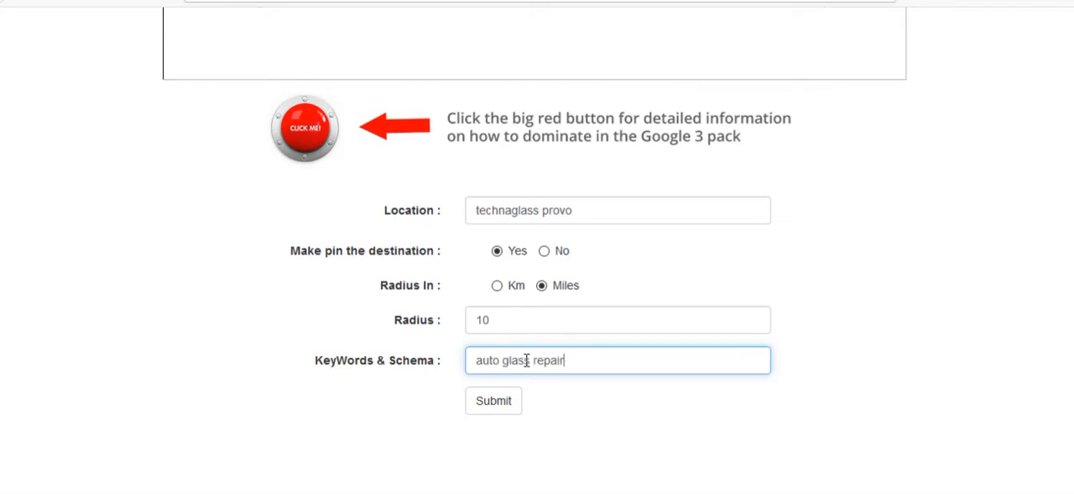
click(504, 406)
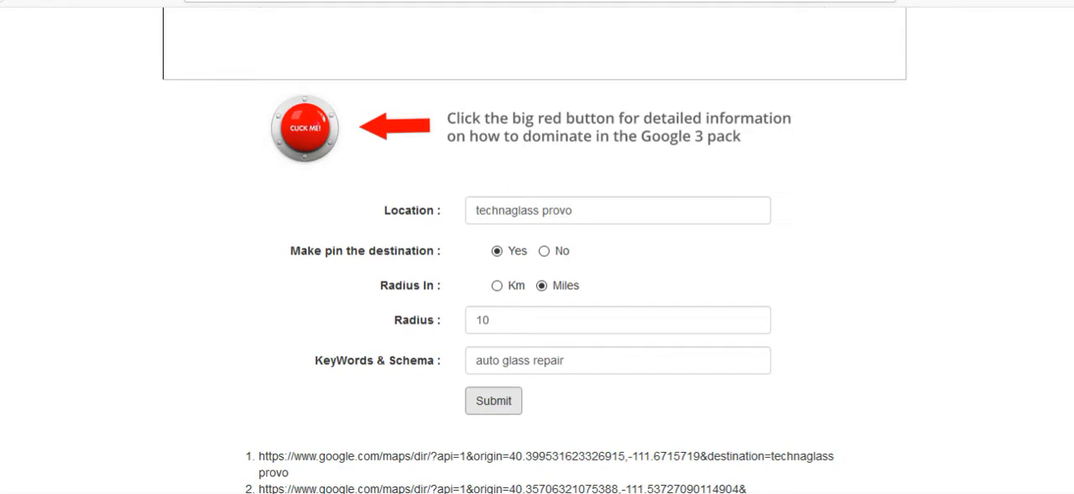
- Copy the eighth generated directions URL and open it in the Google Maps browser tab
scroll(537, 252, down, 4)
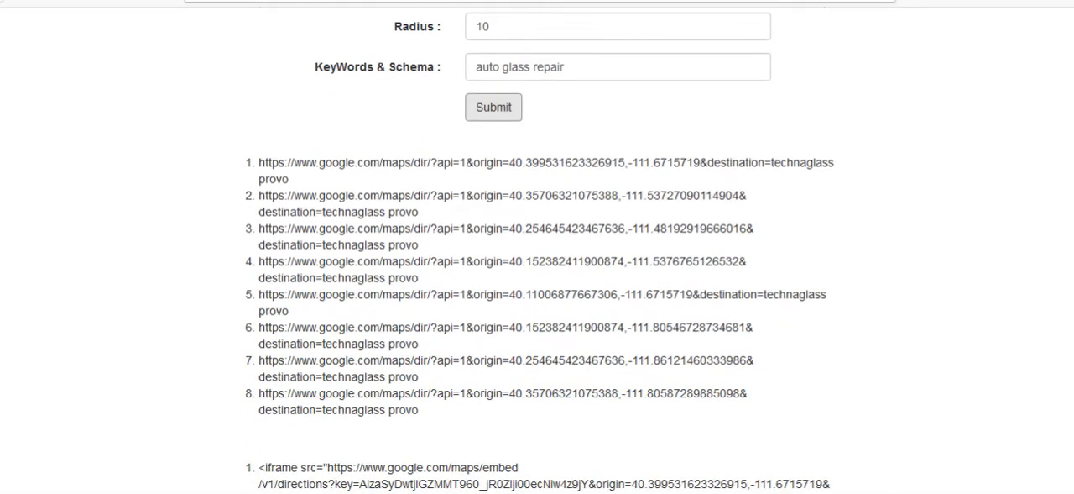
scroll(537, 285, down, 1)
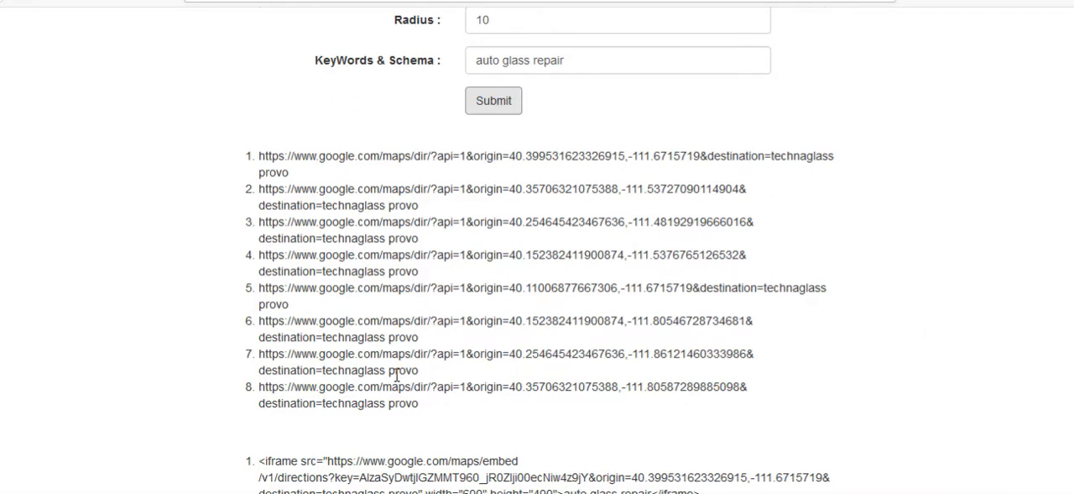
drag(429, 409, 259, 390)
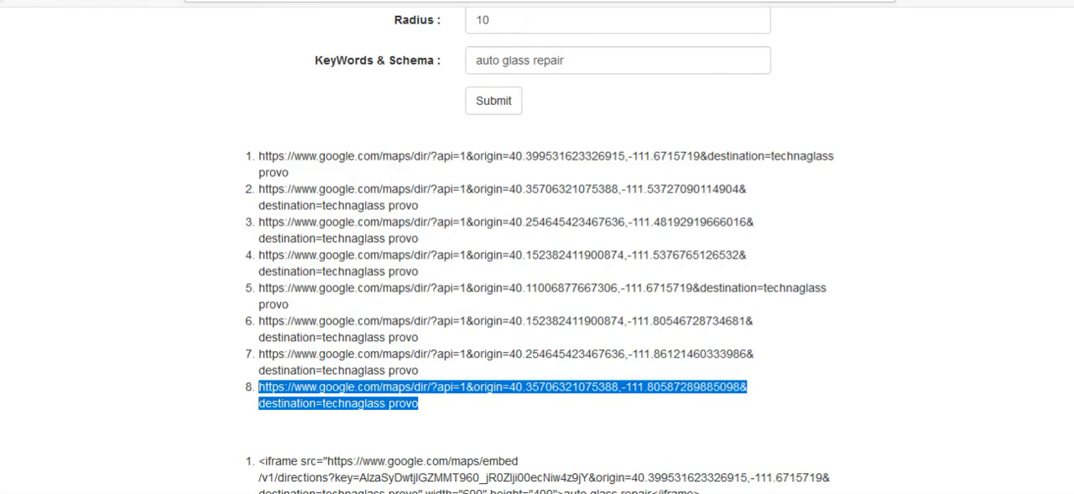
click(579, 0)
click(577, 1)
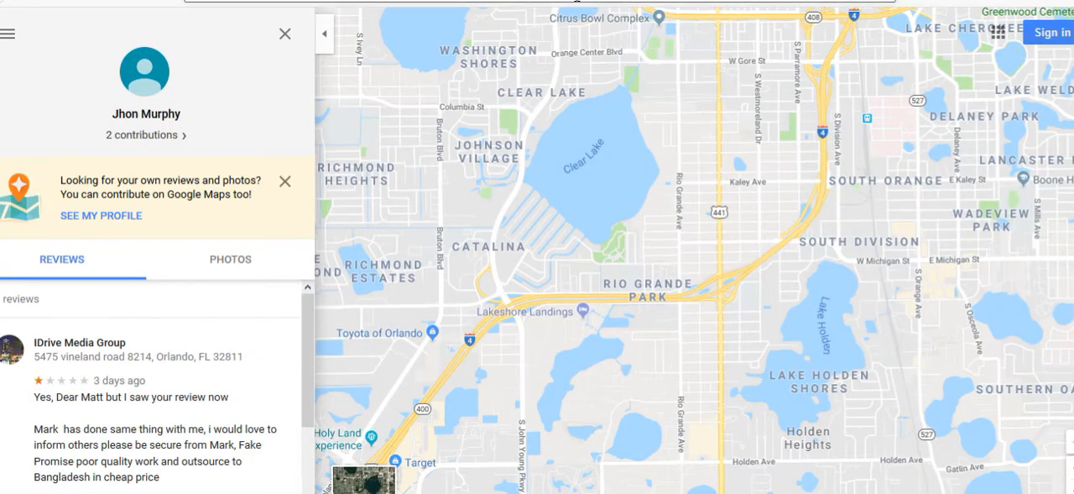
key(Return)
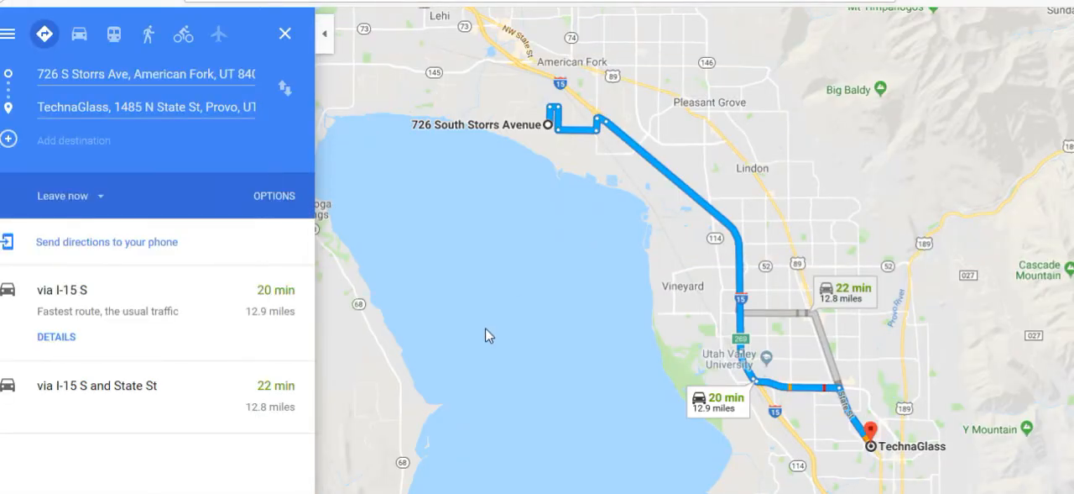
- Return to the generator page and examine the iframe embed codes below the directions URLs
click(550, 1)
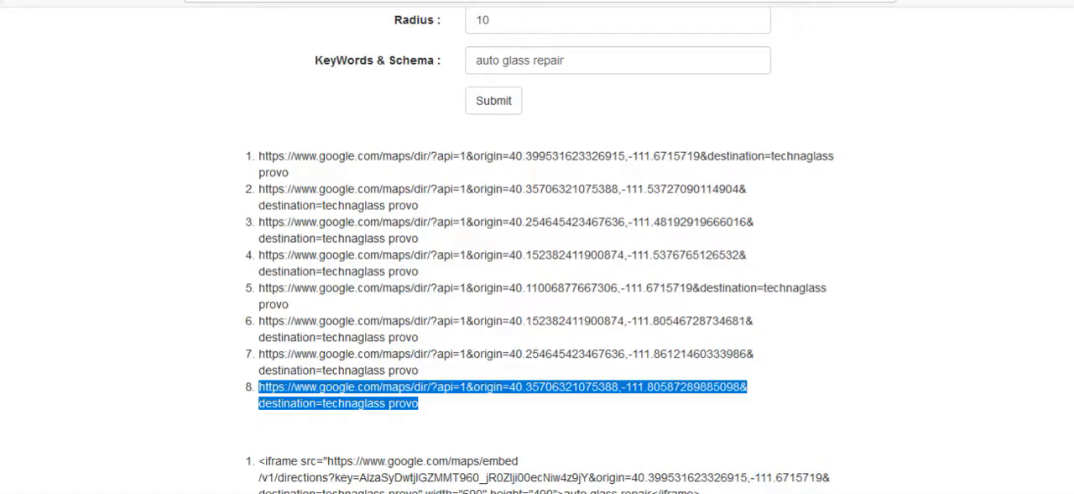
scroll(1012, 279, down, 3)
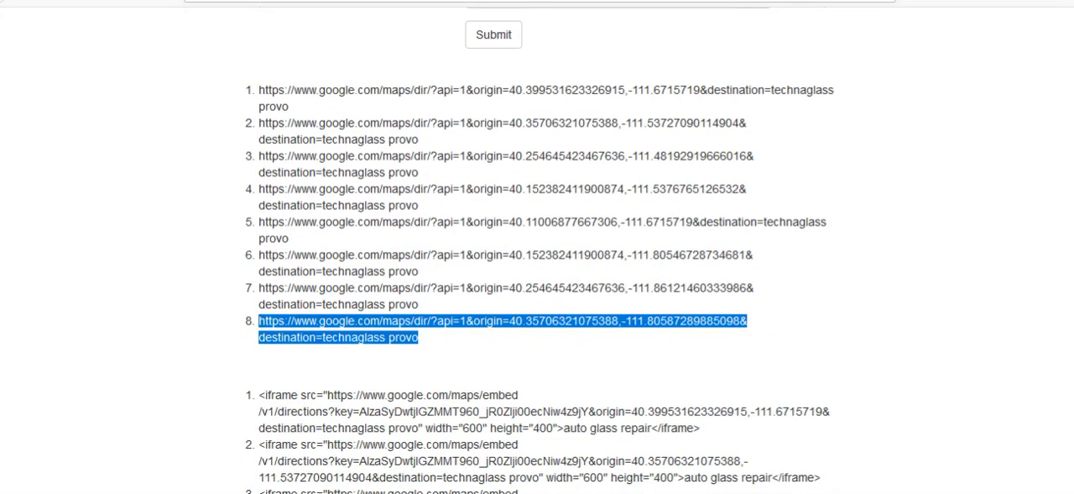
scroll(538, 247, down, 3)
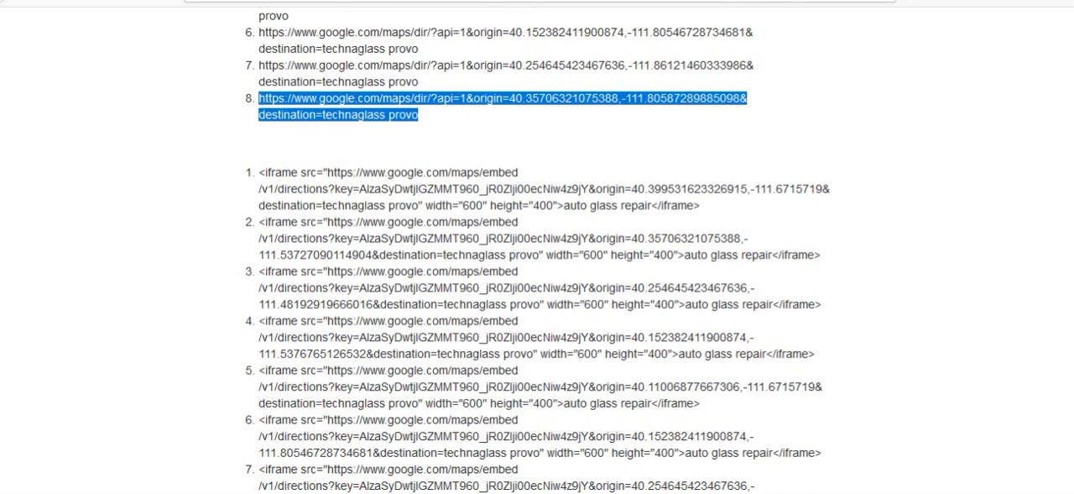